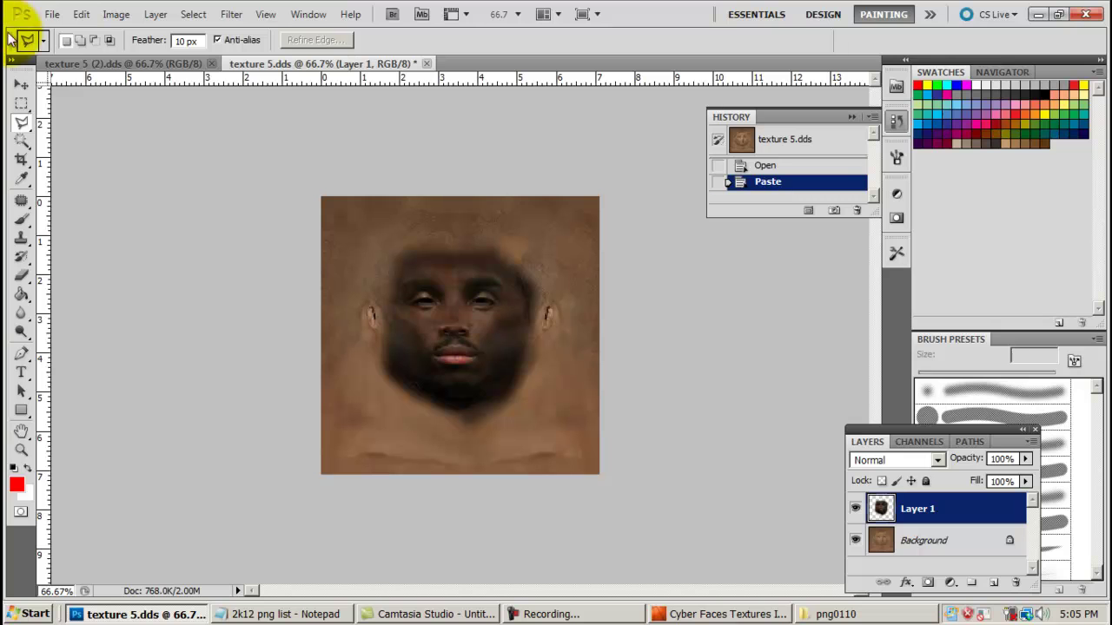
Open the File menu to begin saving the edited face texture
{"action": "left_click", "coordinate": [54, 14]}
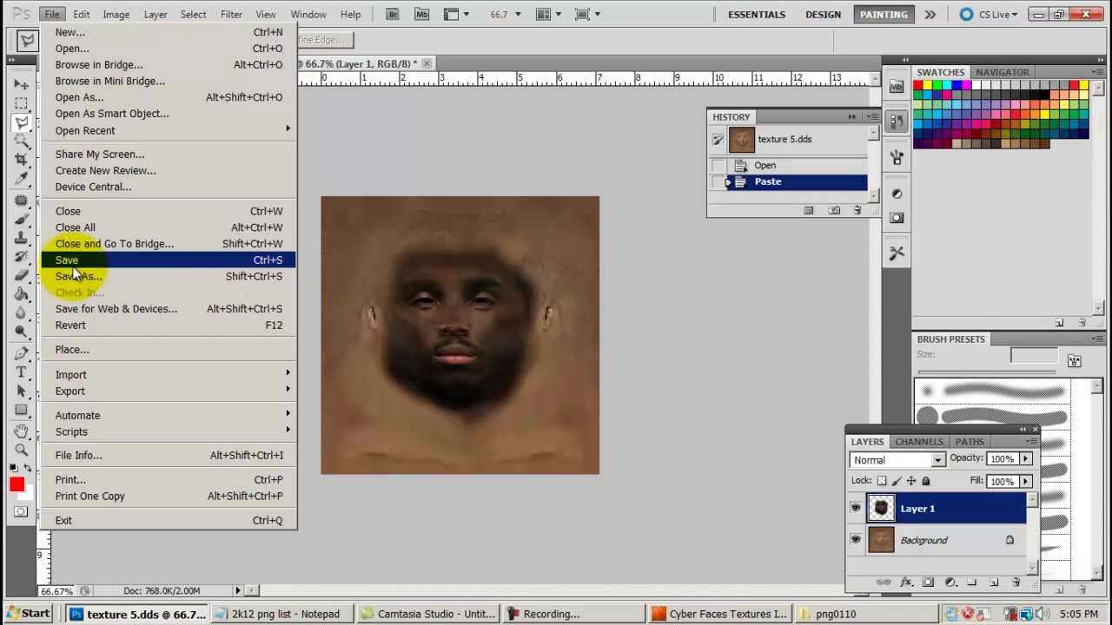
Save over texture 5.dds as D3D/DDS with DXT5 ARGB interpolated alpha and generated MIP maps
{"action": "left_click", "coordinate": [76, 272]}
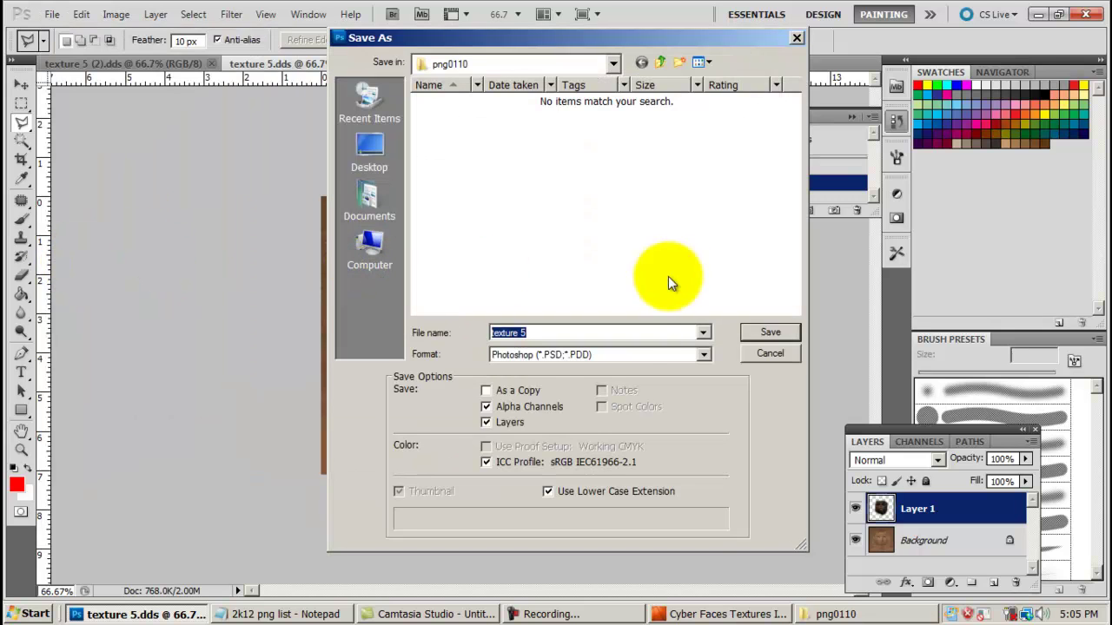
{"action": "left_click", "coordinate": [621, 349]}
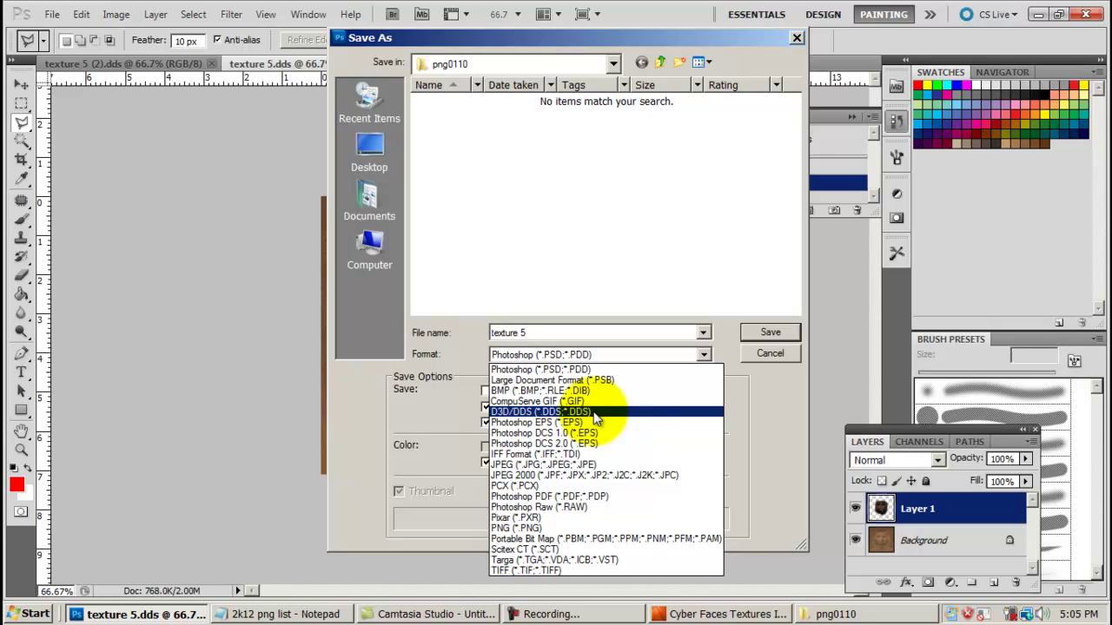
{"action": "left_click", "coordinate": [594, 413]}
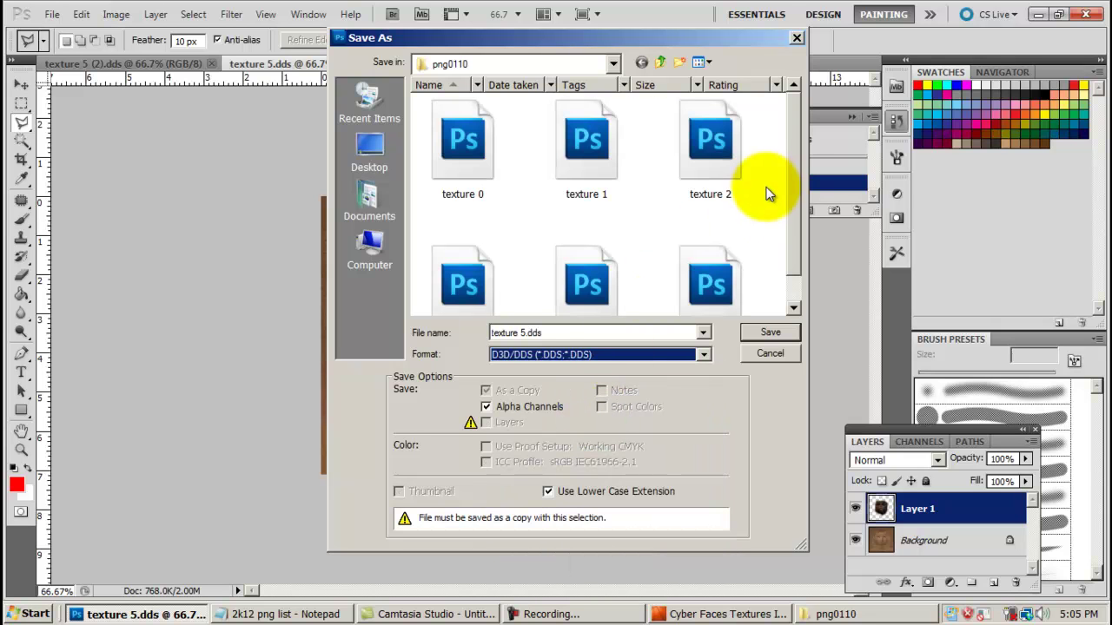
{"action": "scroll", "coordinate": [765, 211], "scroll_direction": "down", "scroll_amount": 1}
{"action": "left_click", "coordinate": [704, 278]}
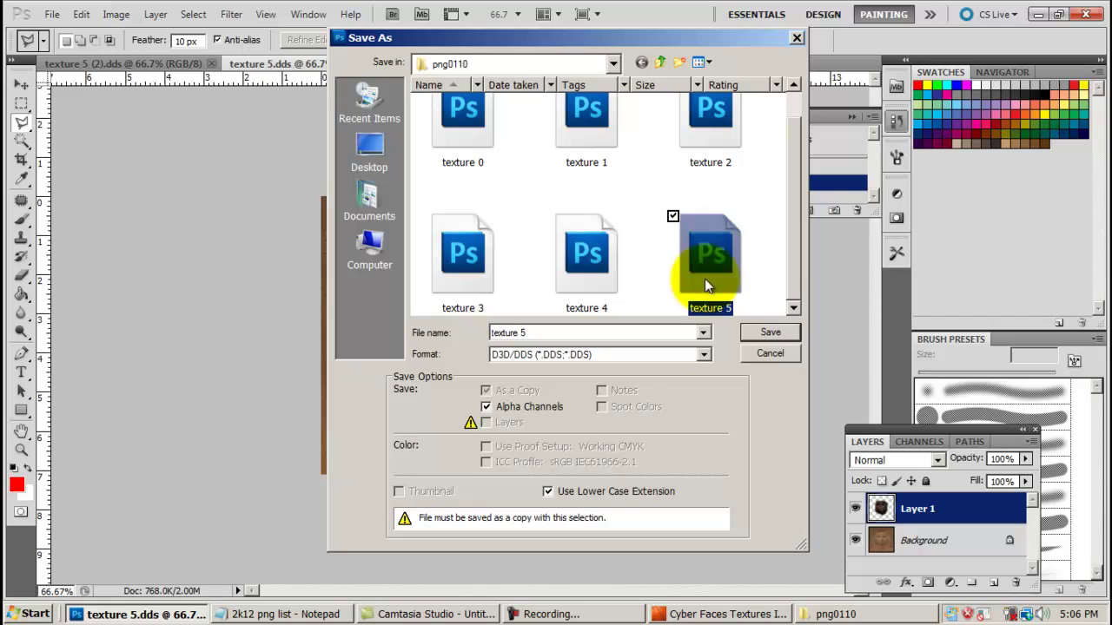
{"action": "left_click", "coordinate": [759, 333]}
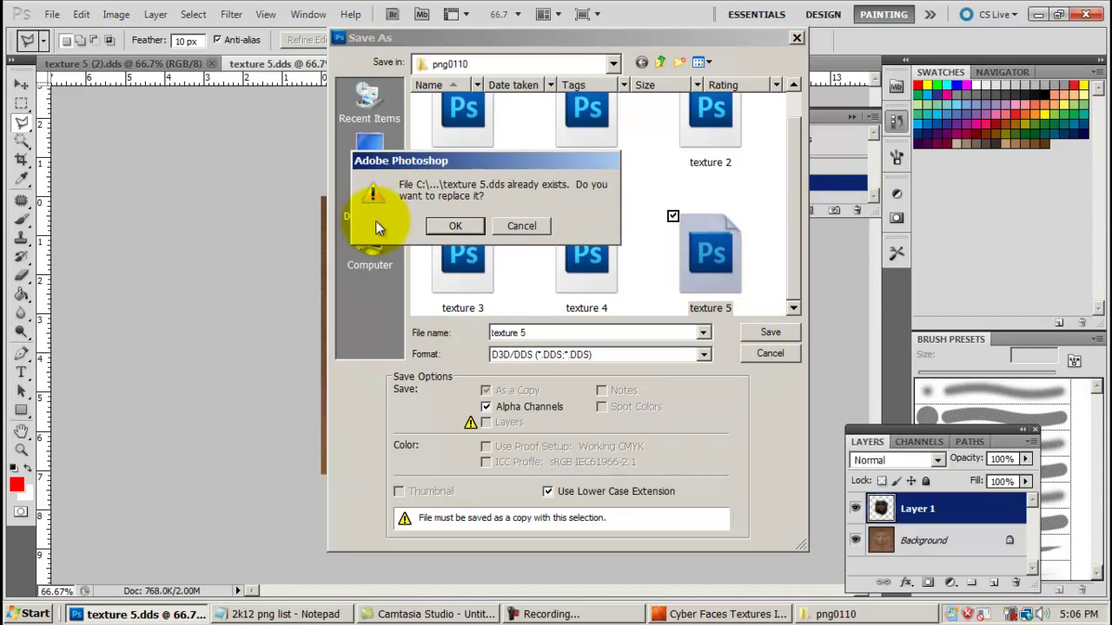
{"action": "left_click", "coordinate": [455, 227]}
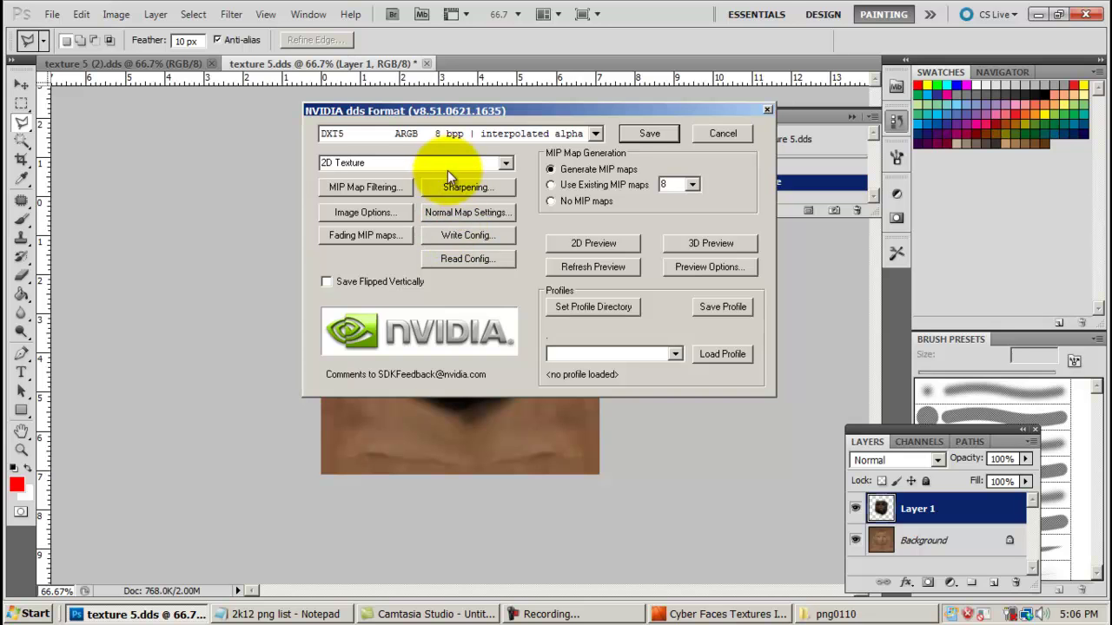
{"action": "left_click", "coordinate": [597, 136]}
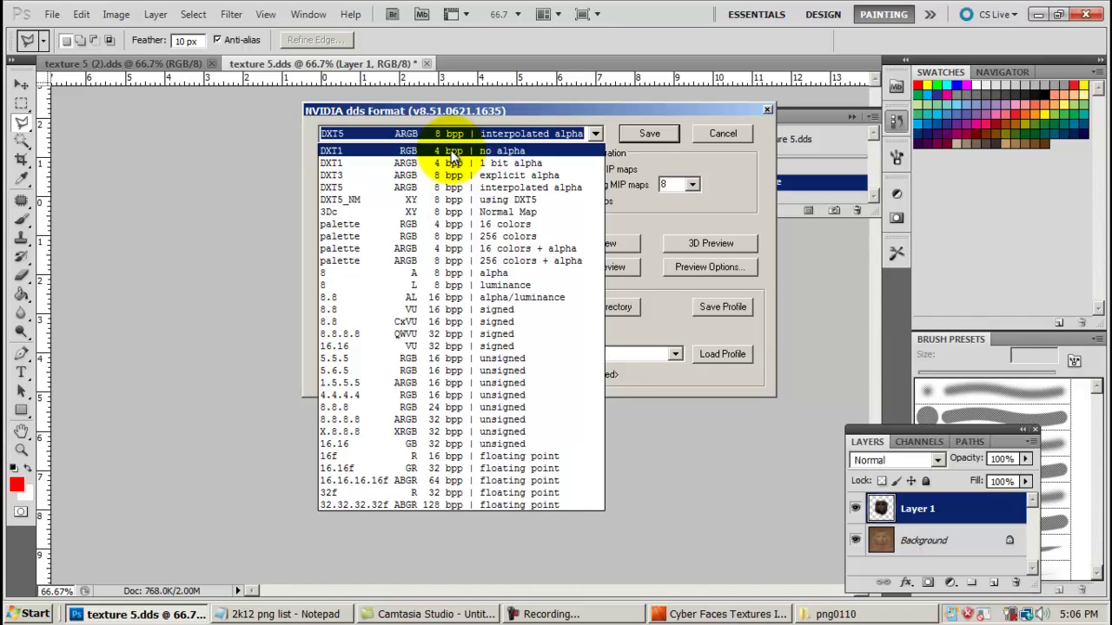
{"action": "left_click", "coordinate": [340, 189]}
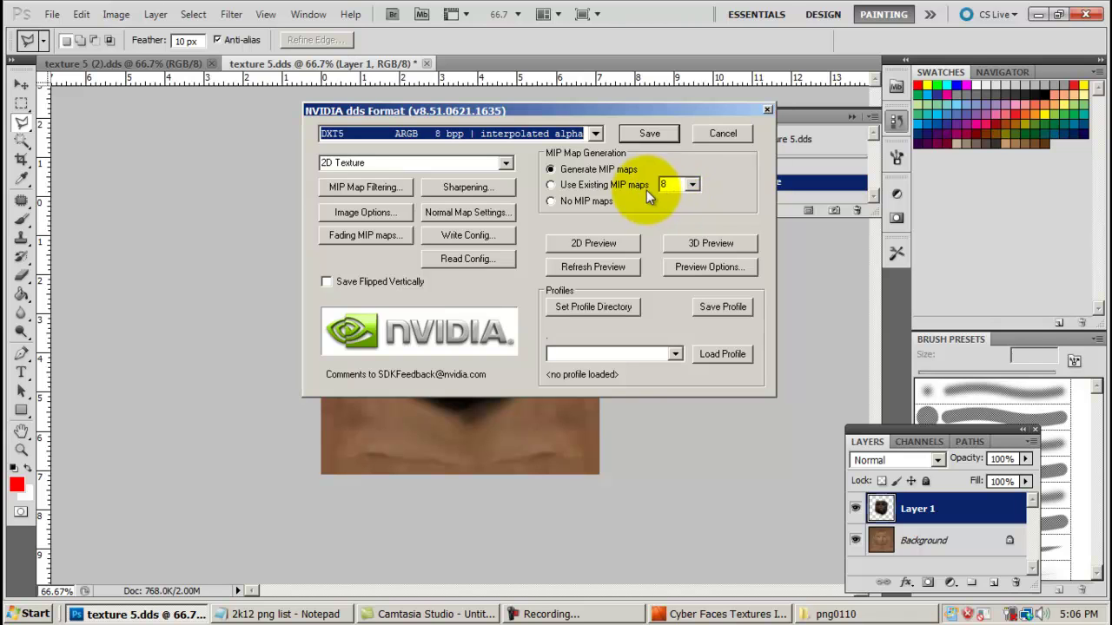
{"action": "left_click", "coordinate": [645, 132]}
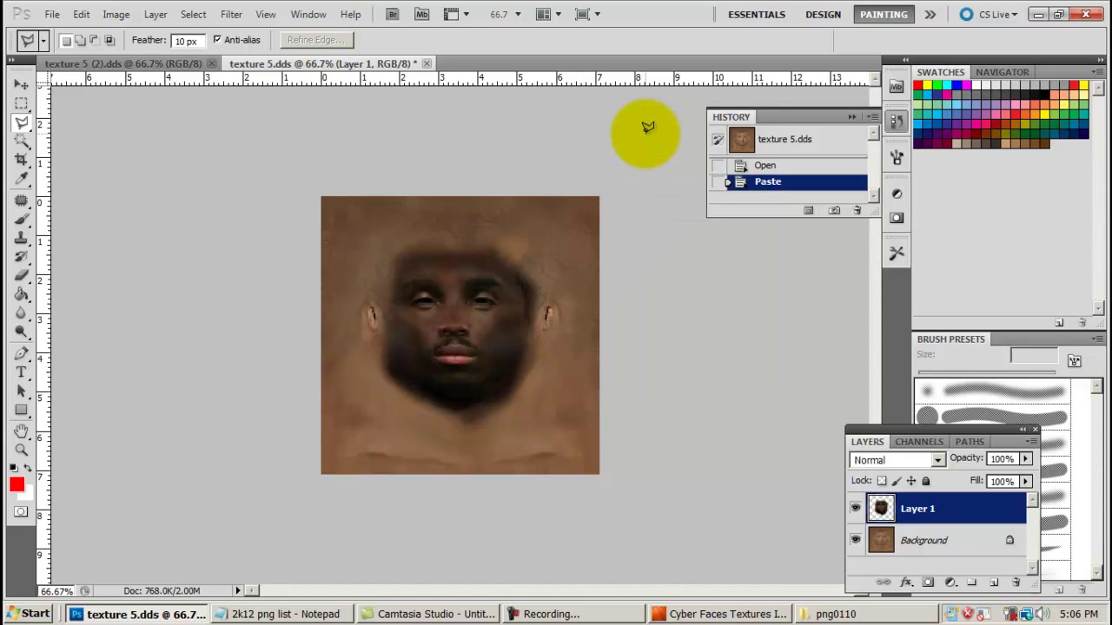
Save another copy over texture 3.dds in D3D/DDS format with DXT5 settings
{"action": "left_click", "coordinate": [50, 15]}
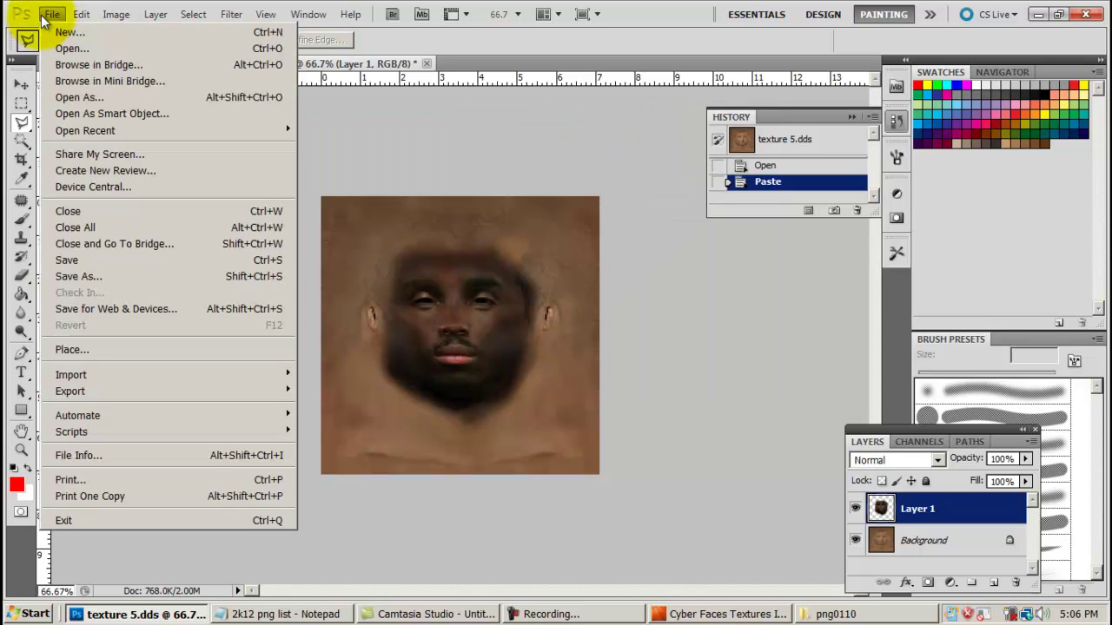
{"action": "left_click", "coordinate": [75, 276]}
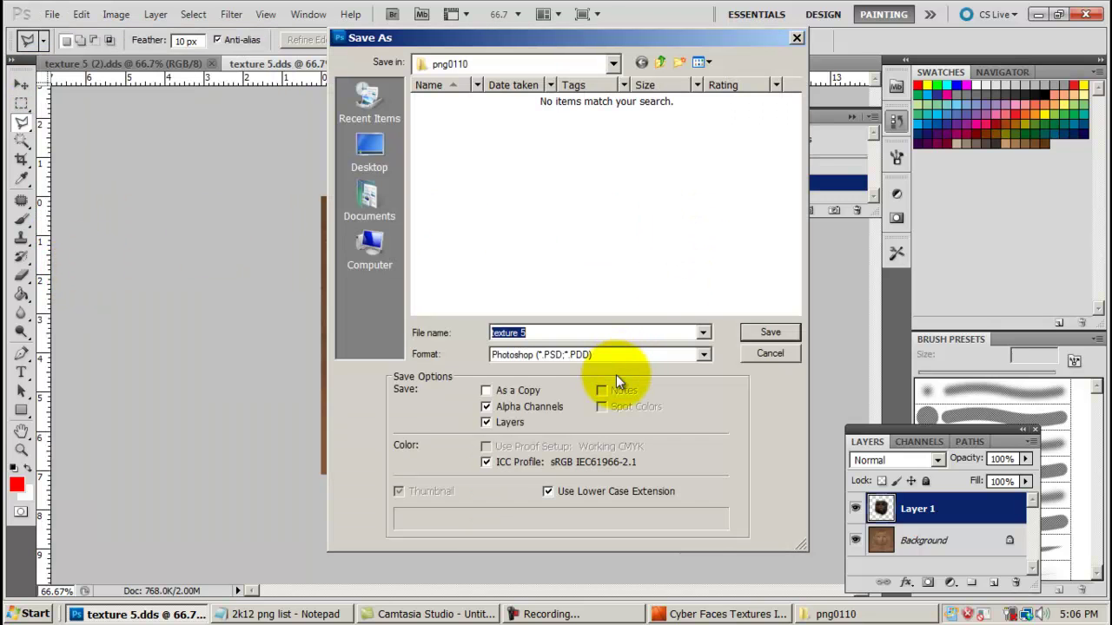
{"action": "left_click", "coordinate": [618, 358]}
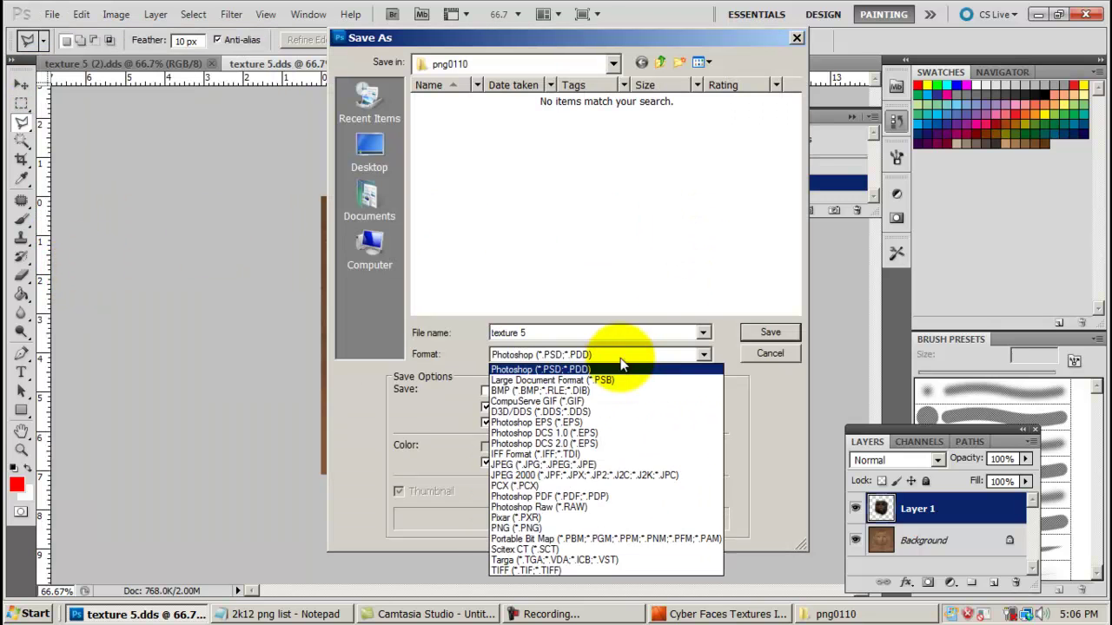
{"action": "left_click", "coordinate": [624, 412]}
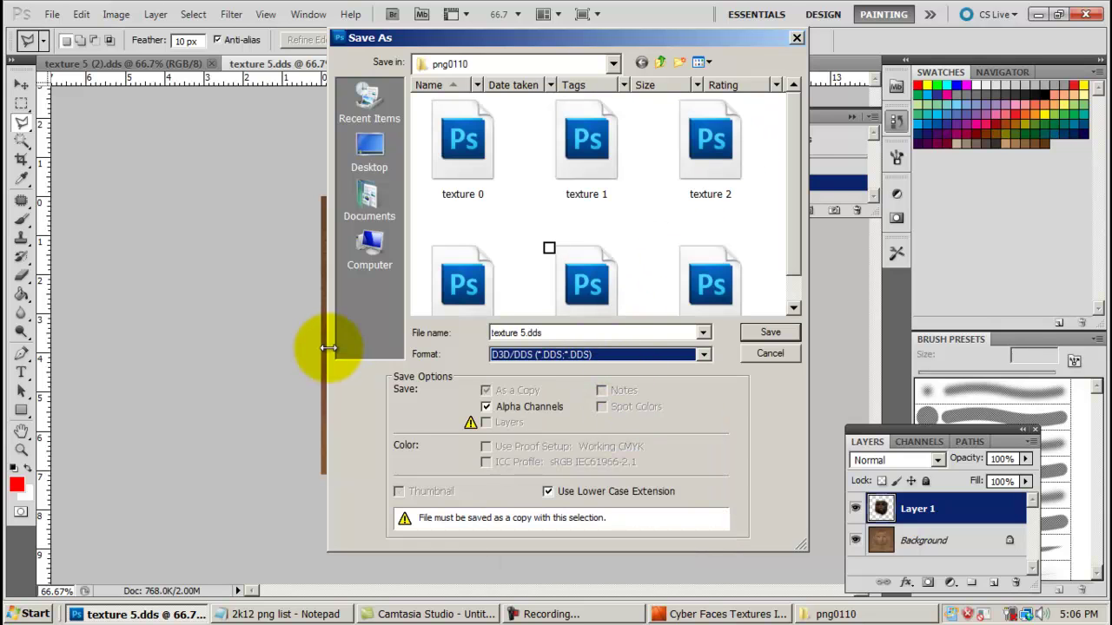
{"action": "double_click", "coordinate": [496, 279]}
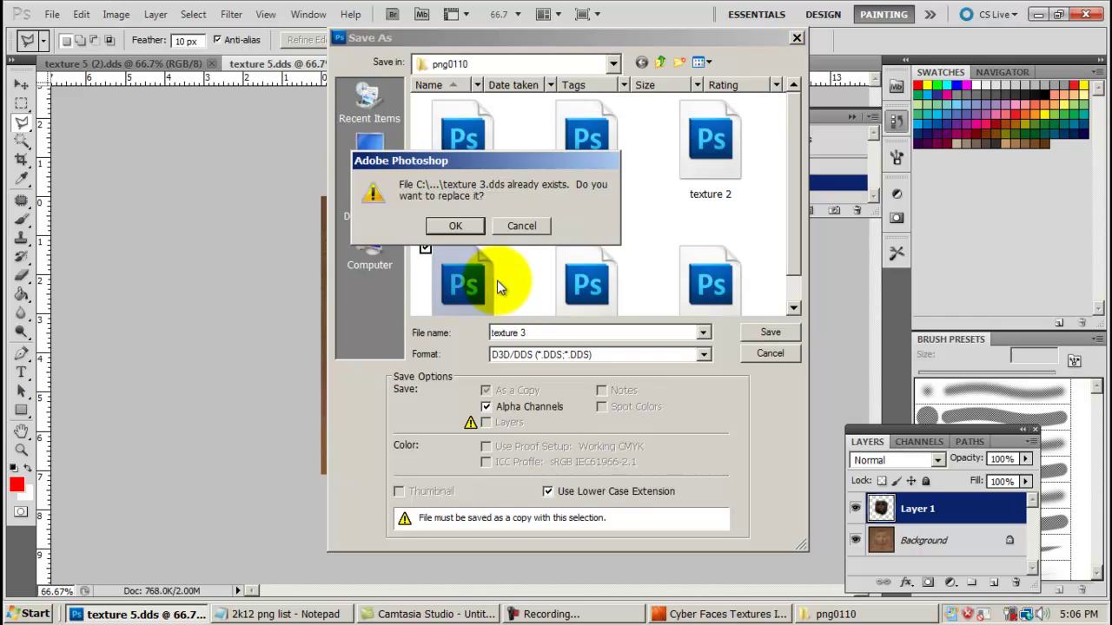
{"action": "left_click", "coordinate": [466, 225]}
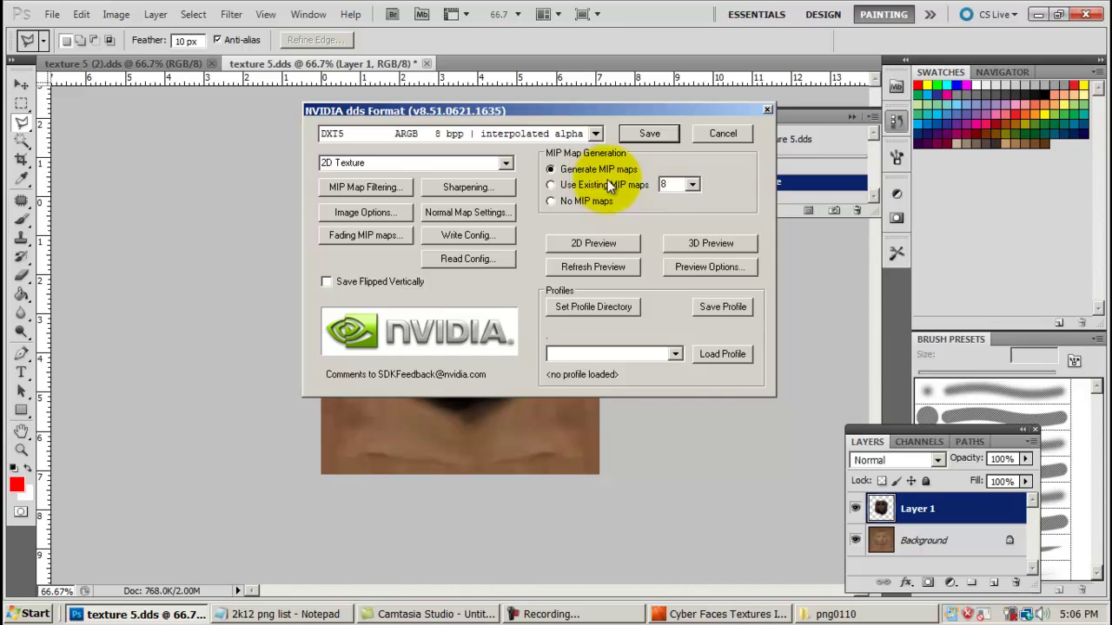
{"action": "left_click", "coordinate": [641, 130]}
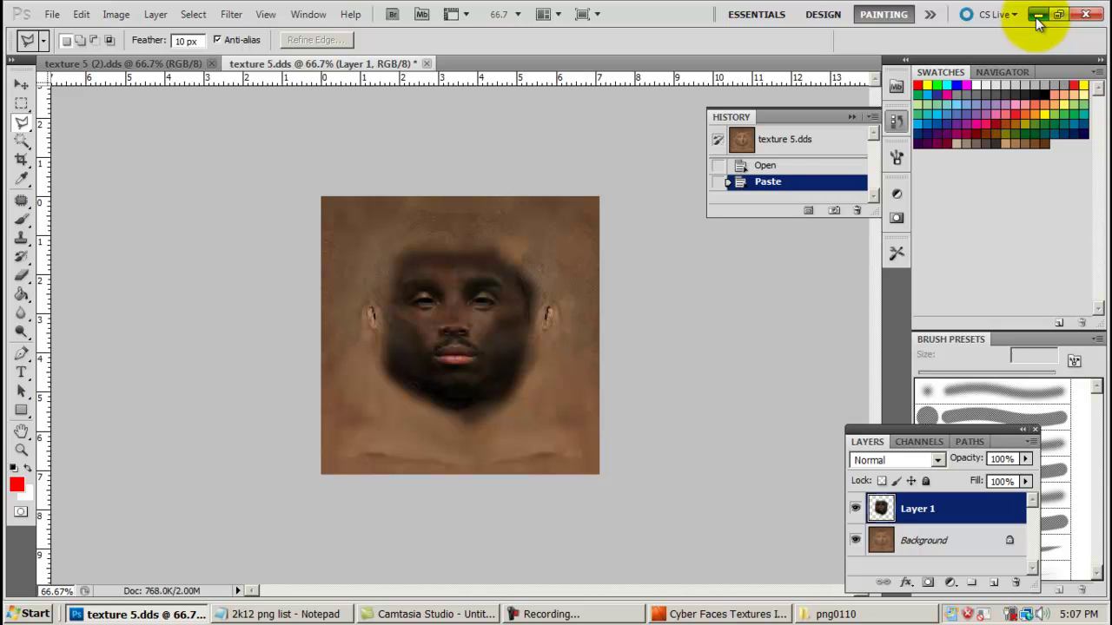
Minimize Photoshop and return to the NBA 2K12 Cyber Faces Textures IE folder in Explorer
{"action": "left_click", "coordinate": [1037, 16]}
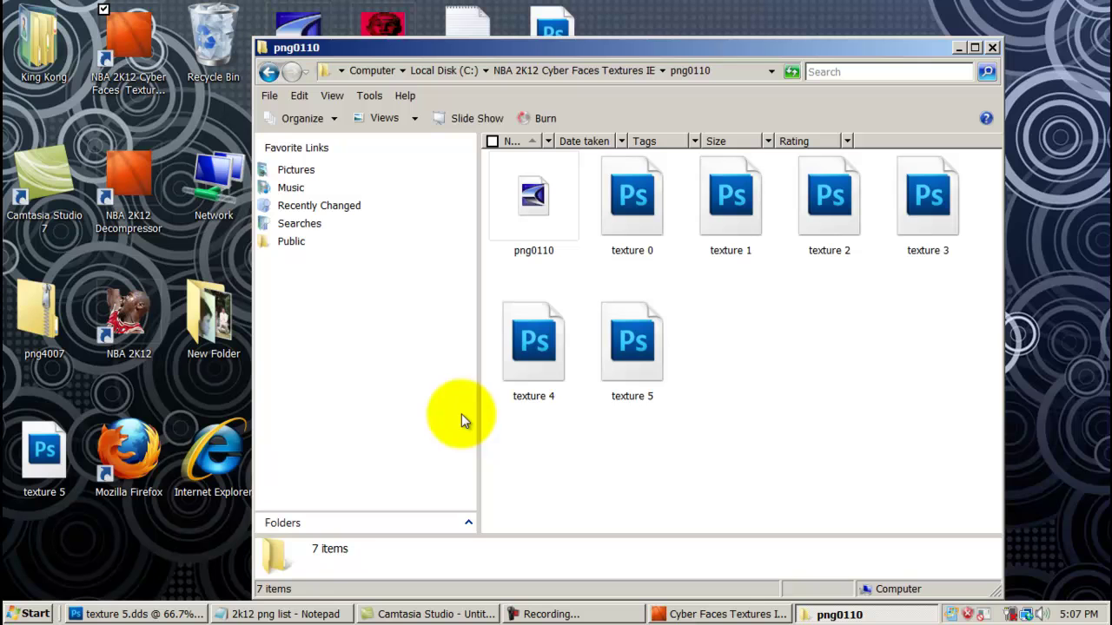
{"action": "left_click", "coordinate": [354, 242]}
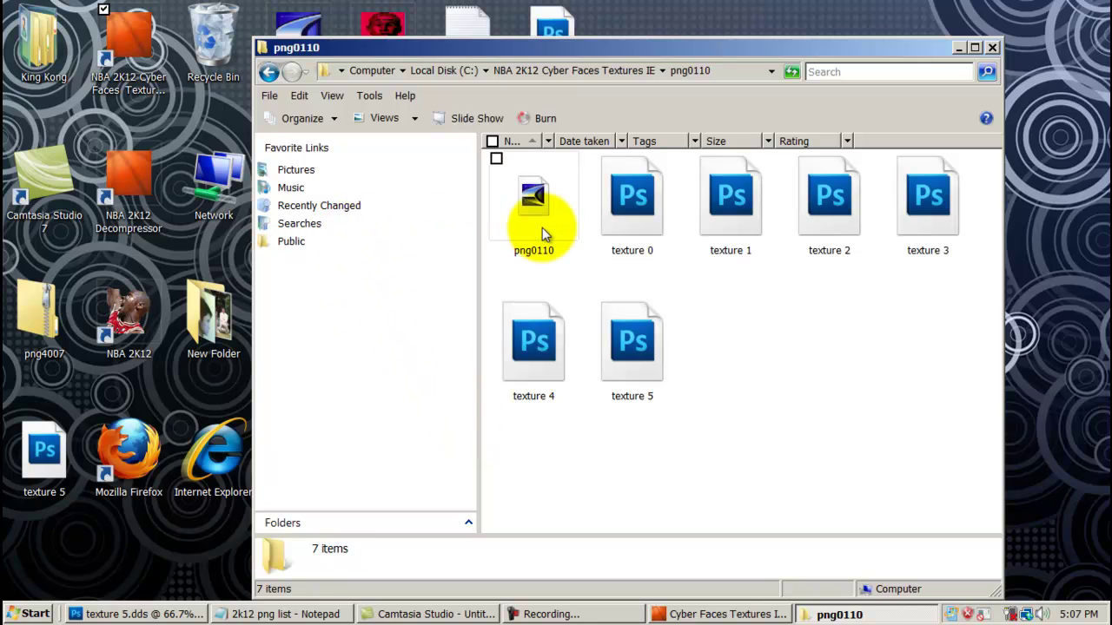
{"action": "left_click", "coordinate": [270, 74]}
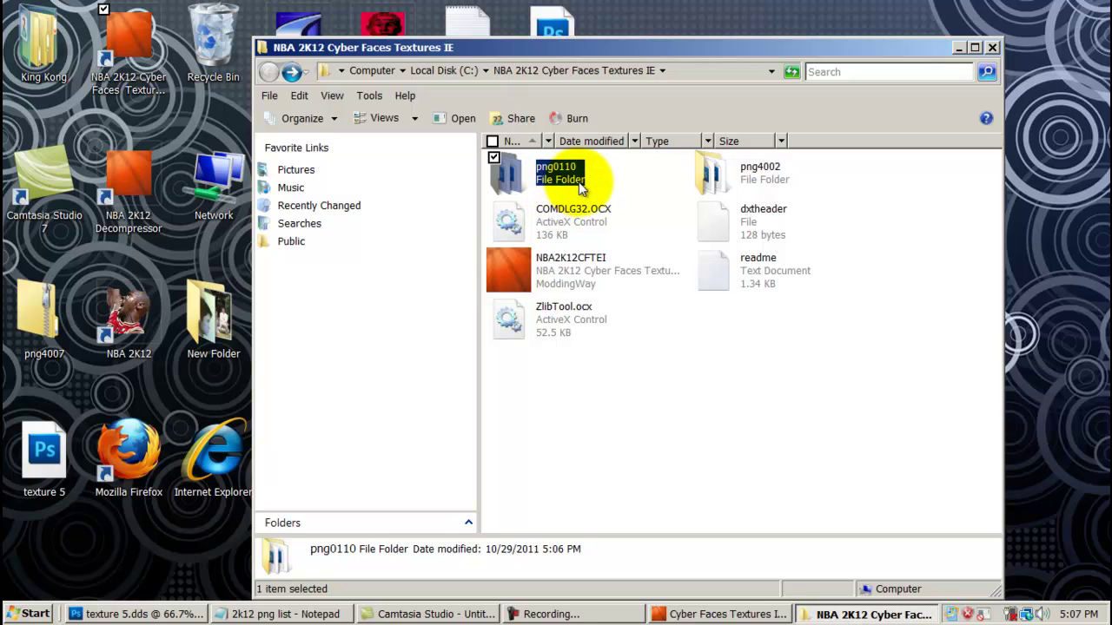
{"action": "left_click", "coordinate": [618, 173]}
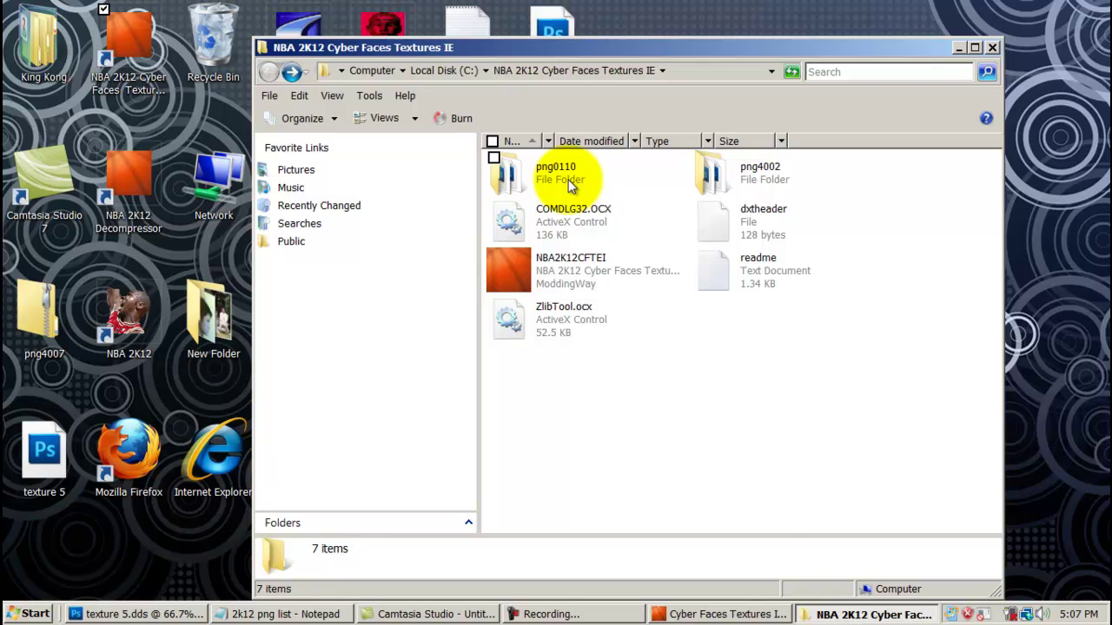
Copy the png0110 folder and paste a duplicate, 'png0110 - Copy', into the same folder
{"action": "right_click", "coordinate": [554, 165]}
{"action": "left_click", "coordinate": [611, 468]}
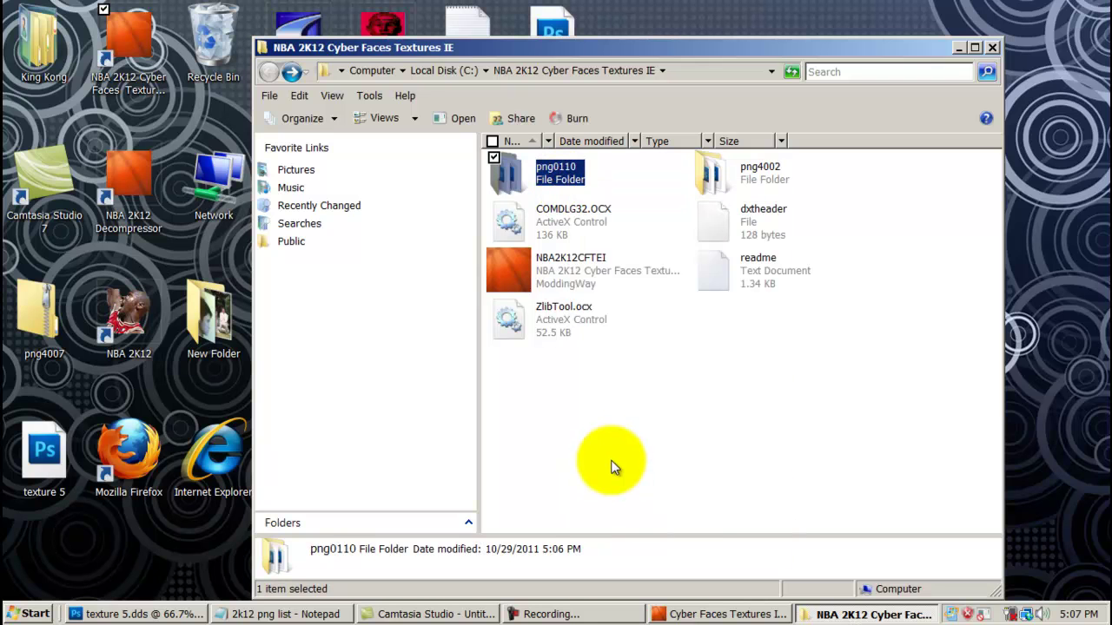
{"action": "right_click", "coordinate": [610, 457]}
{"action": "left_click", "coordinate": [662, 376]}
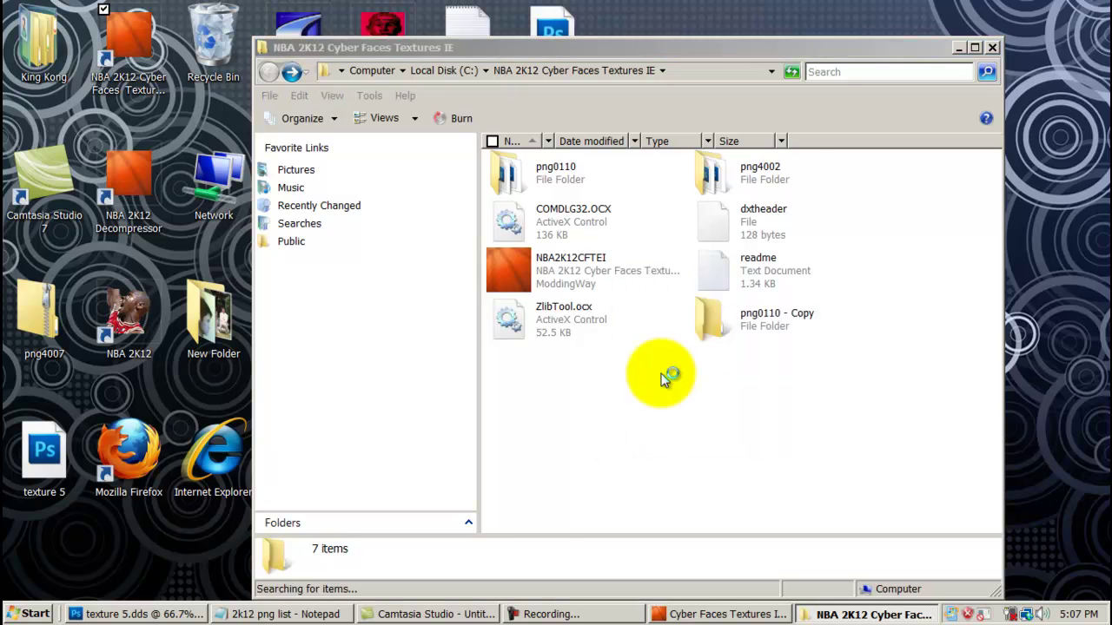
{"action": "left_click", "coordinate": [782, 167]}
Rename the copied folder to png4030
{"action": "right_click", "coordinate": [788, 166]}
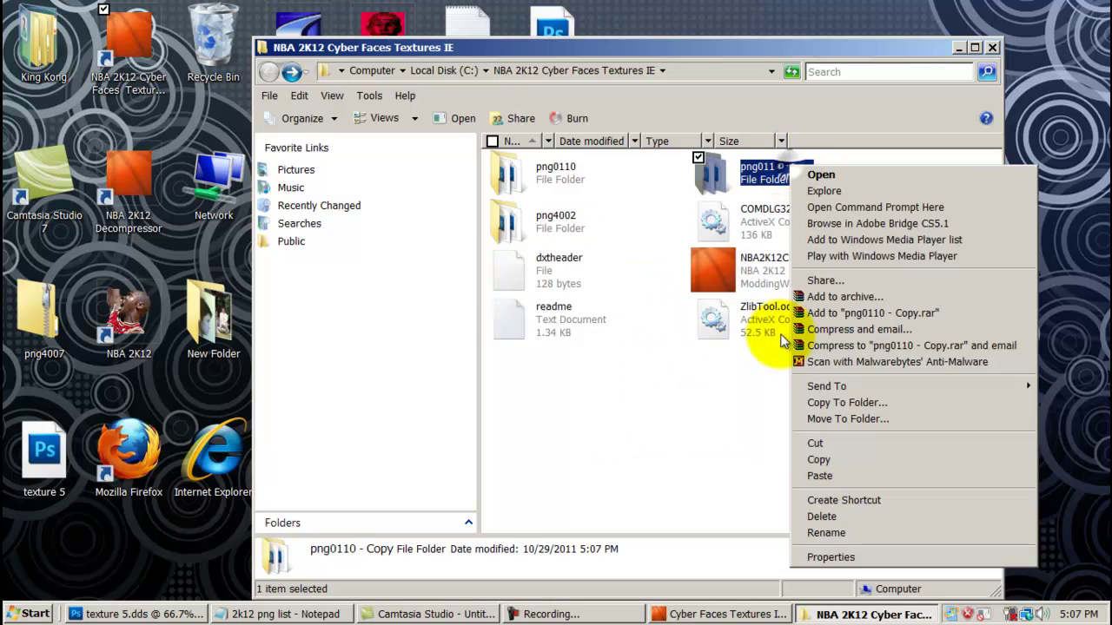
{"action": "left_click", "coordinate": [858, 534]}
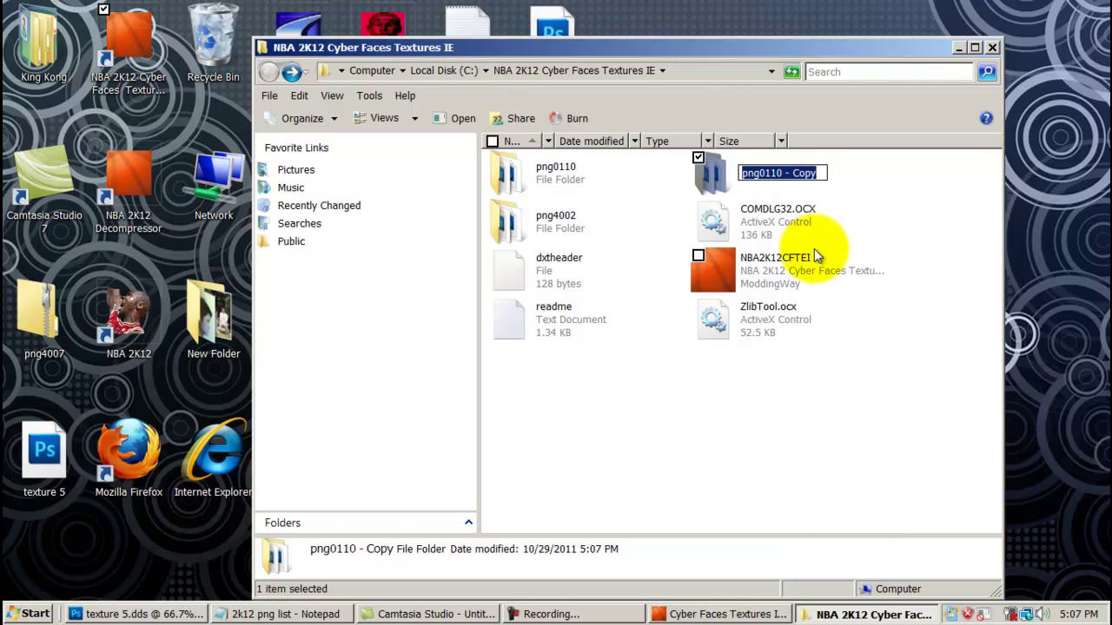
{"action": "left_click", "coordinate": [775, 174]}
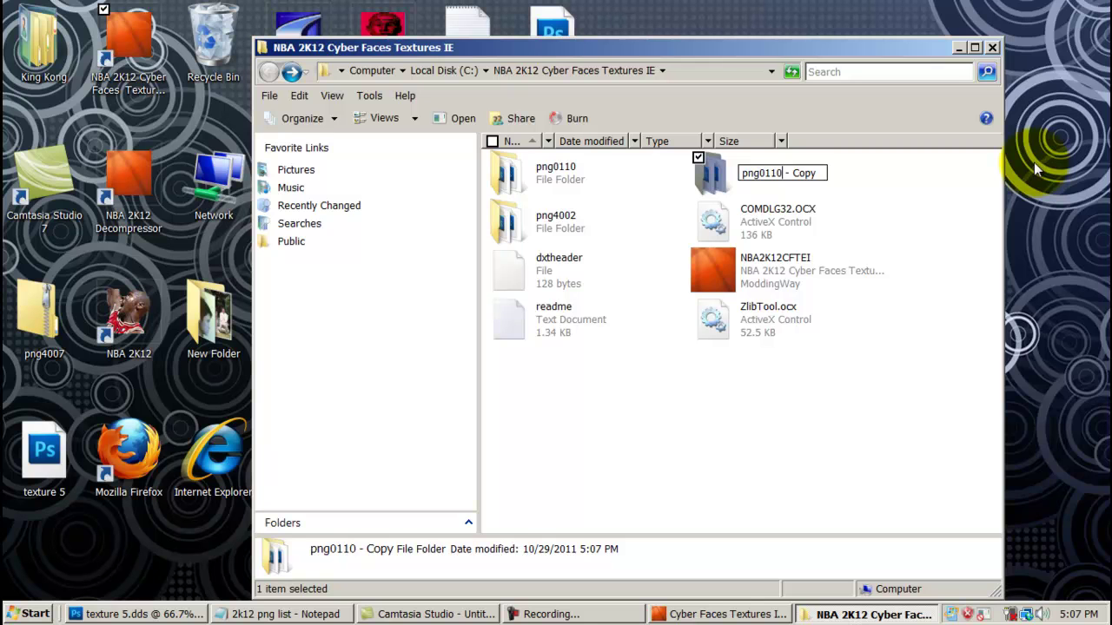
{"action": "key", "text": "BackSpace"}
{"action": "key", "text": "BackSpace"}
{"action": "key", "text": "BackSpace"}
{"action": "key", "text": "BackSpace"}
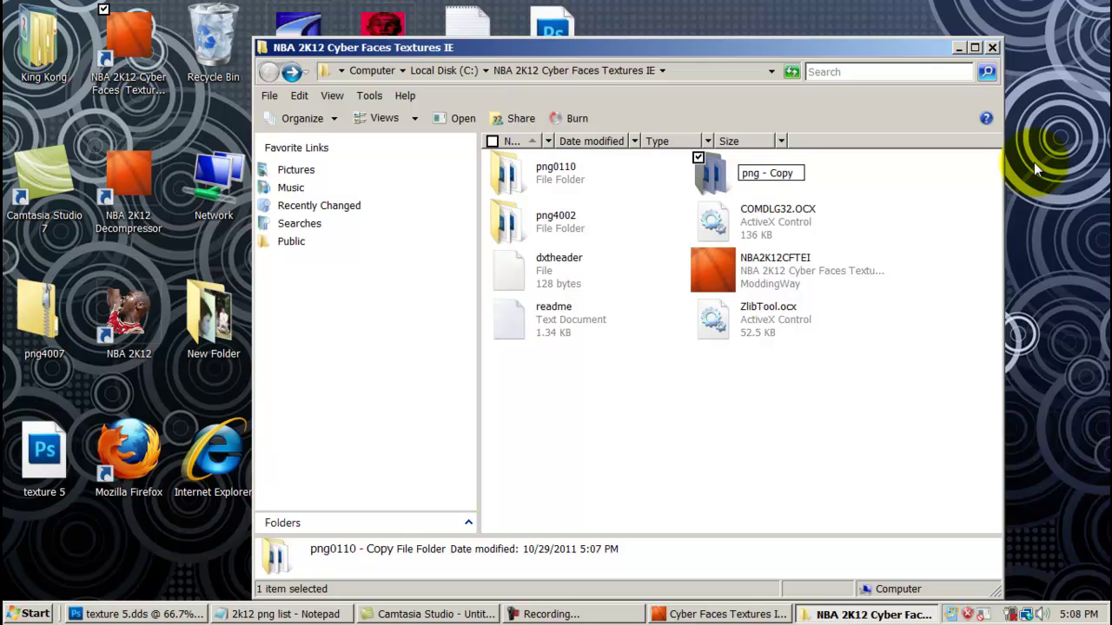
{"action": "type", "text": "4030"}
{"action": "key", "text": "Right"}
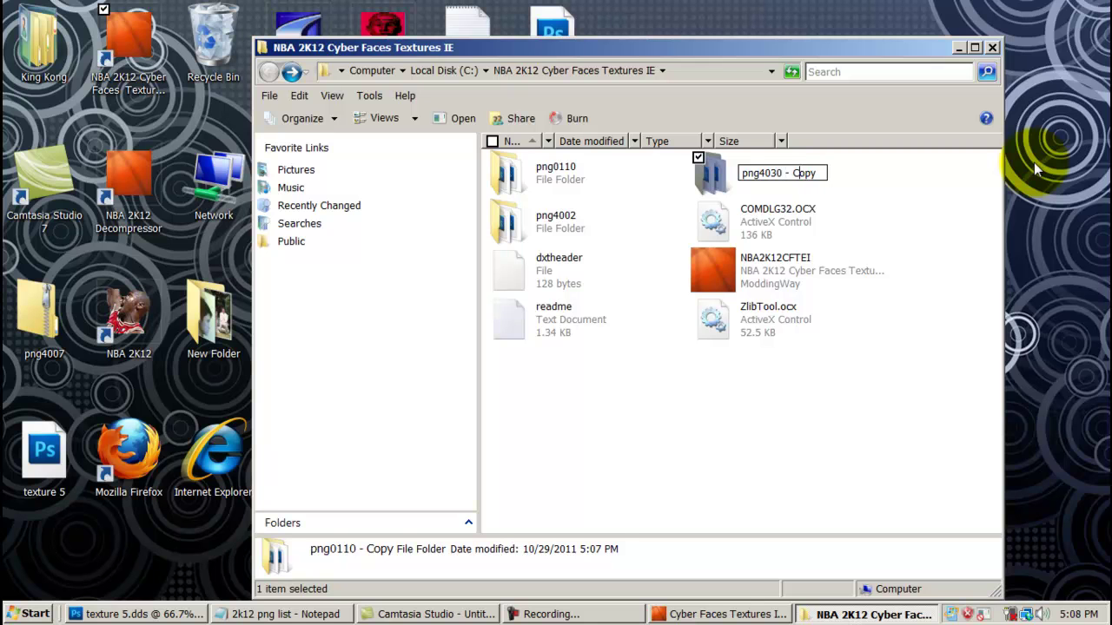
{"action": "key", "text": "Right"}
{"action": "key", "text": "Right"}
{"action": "key", "text": "BackSpace"}
{"action": "key", "text": "BackSpace"}
{"action": "key", "text": "BackSpace"}
{"action": "key", "text": "BackSpace"}
{"action": "key", "text": "BackSpace"}
{"action": "key", "text": "BackSpace"}
{"action": "key", "text": "BackSpace"}
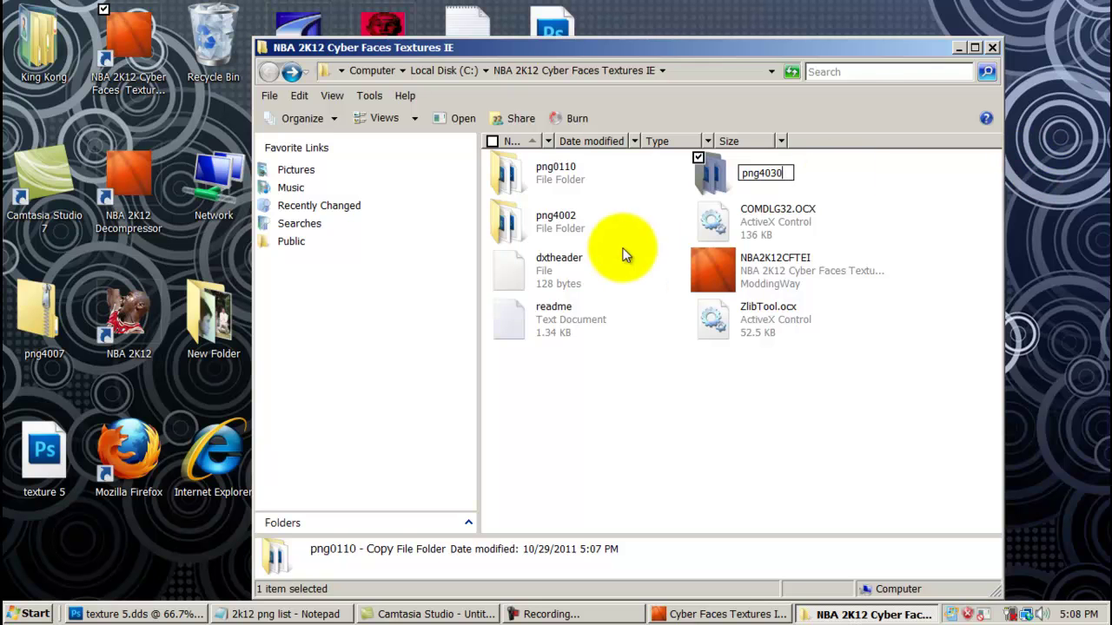
{"action": "left_click", "coordinate": [866, 160]}
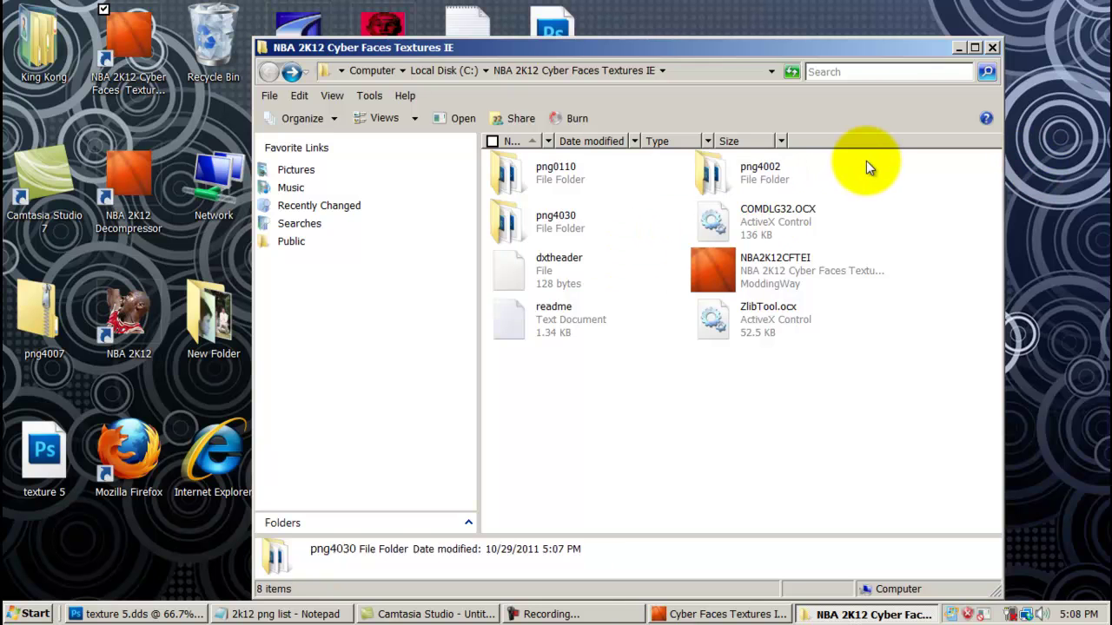
Inside the png4030 folder, rename the png0110 file to png4030
{"action": "double_click", "coordinate": [546, 227]}
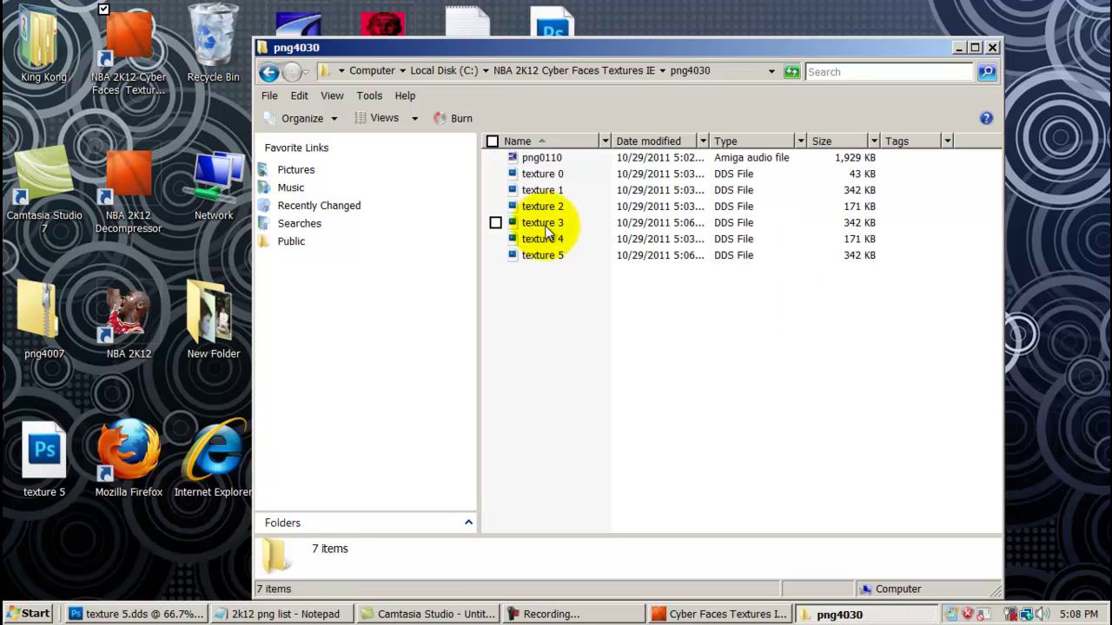
{"action": "left_click", "coordinate": [555, 161]}
{"action": "right_click", "coordinate": [555, 162]}
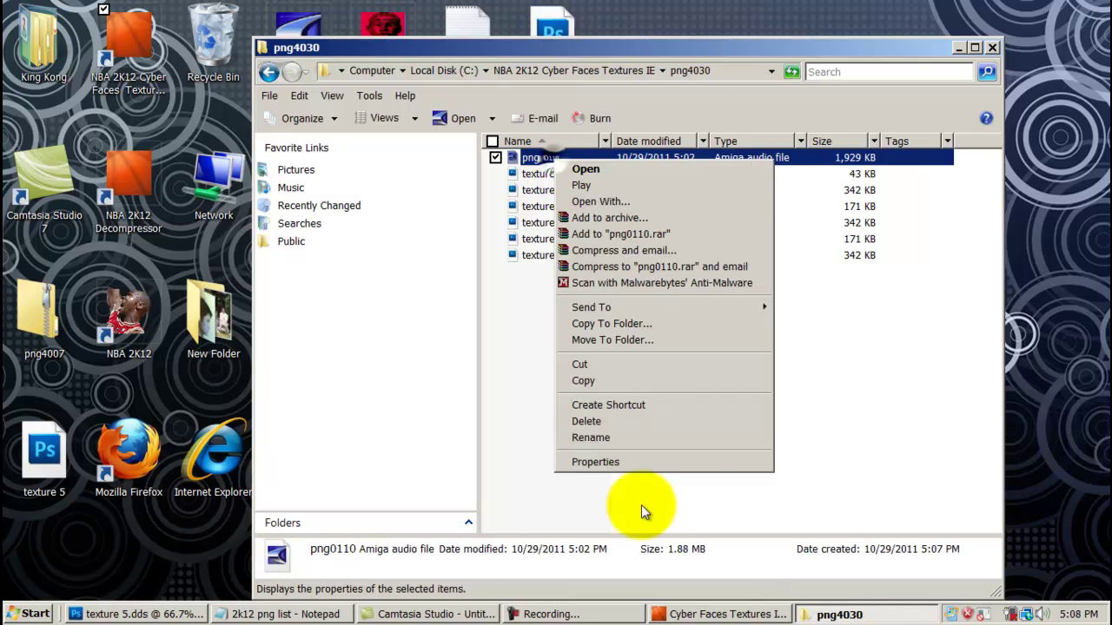
{"action": "left_click", "coordinate": [630, 438]}
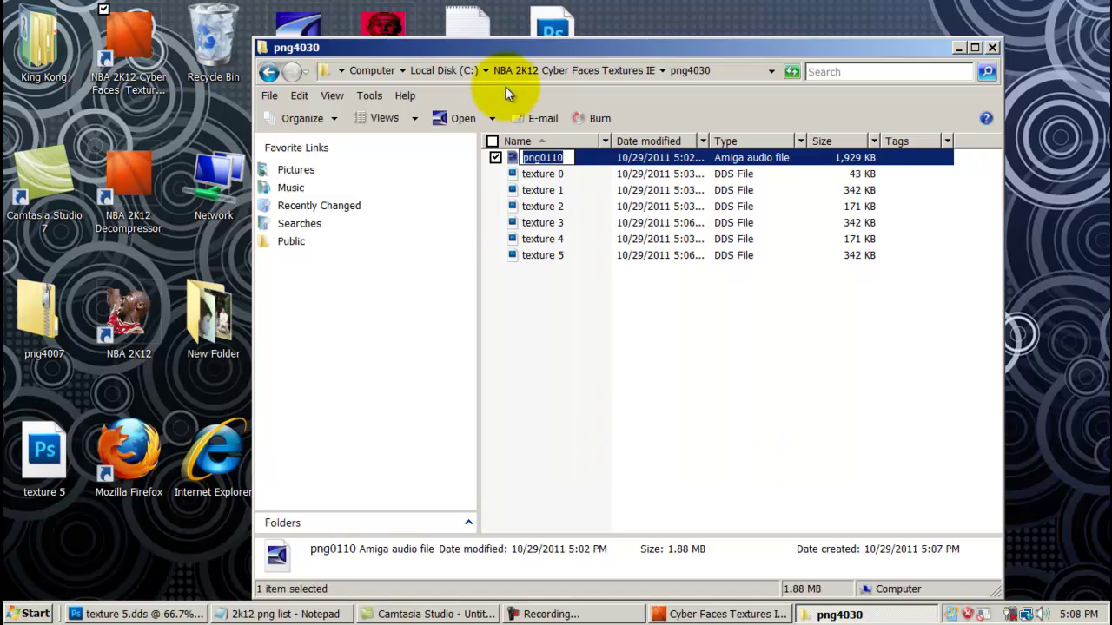
{"action": "key", "text": "End"}
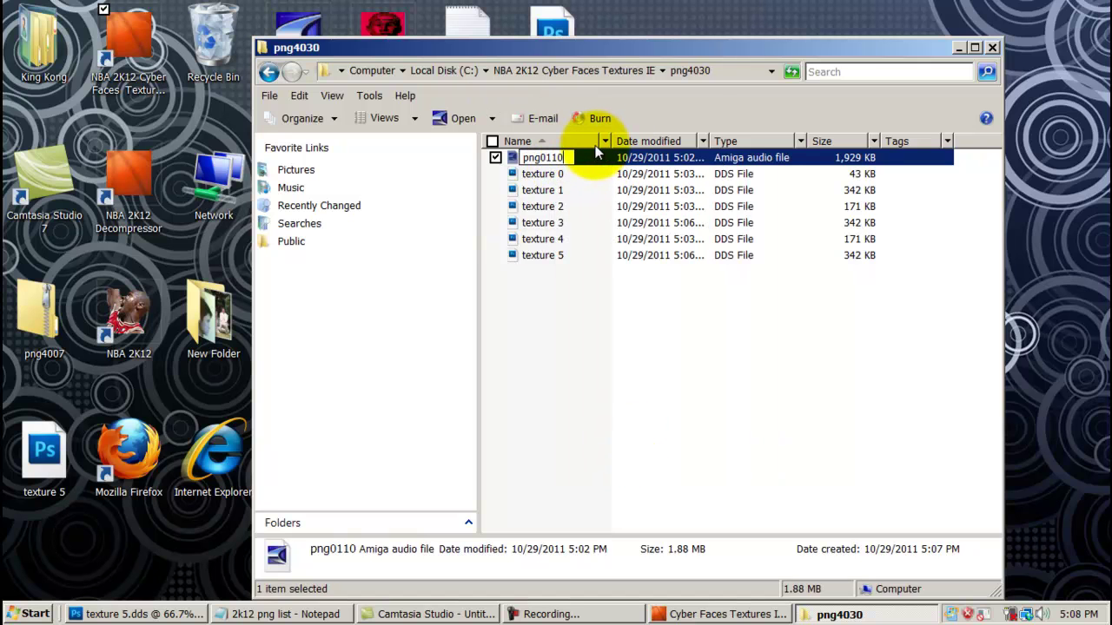
{"action": "key", "text": "BackSpace"}
{"action": "key", "text": "BackSpace"}
{"action": "key", "text": "BackSpace"}
{"action": "key", "text": "BackSpace"}
{"action": "type", "text": "4030"}
{"action": "left_click", "coordinate": [591, 358]}
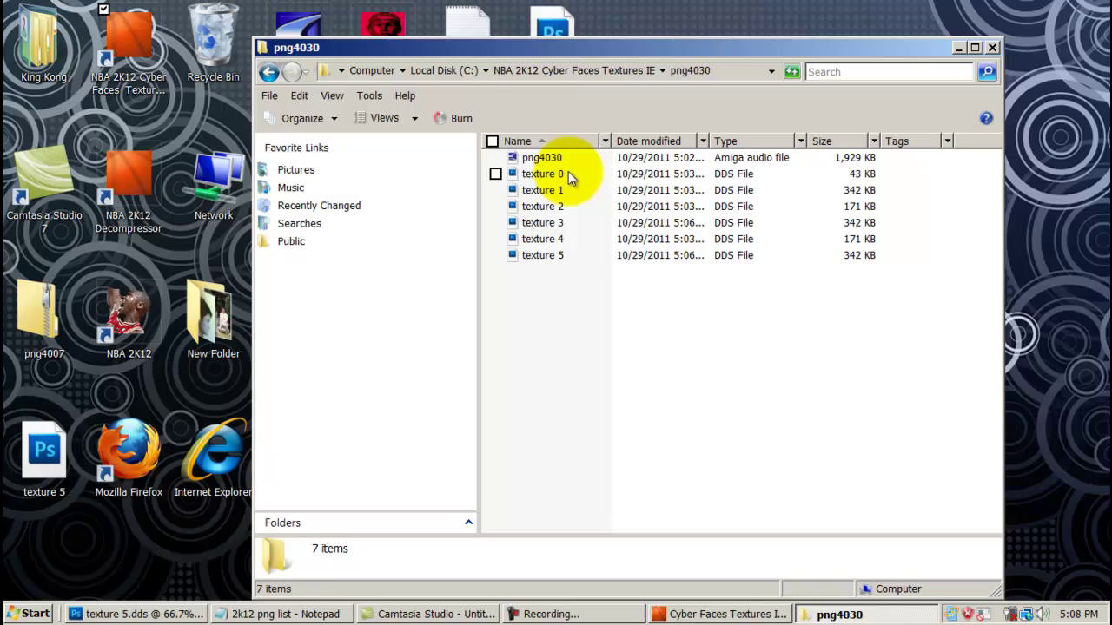
Copy the png4030 file and minimize the png4030 folder window
{"action": "left_click", "coordinate": [522, 161]}
{"action": "right_click", "coordinate": [524, 167]}
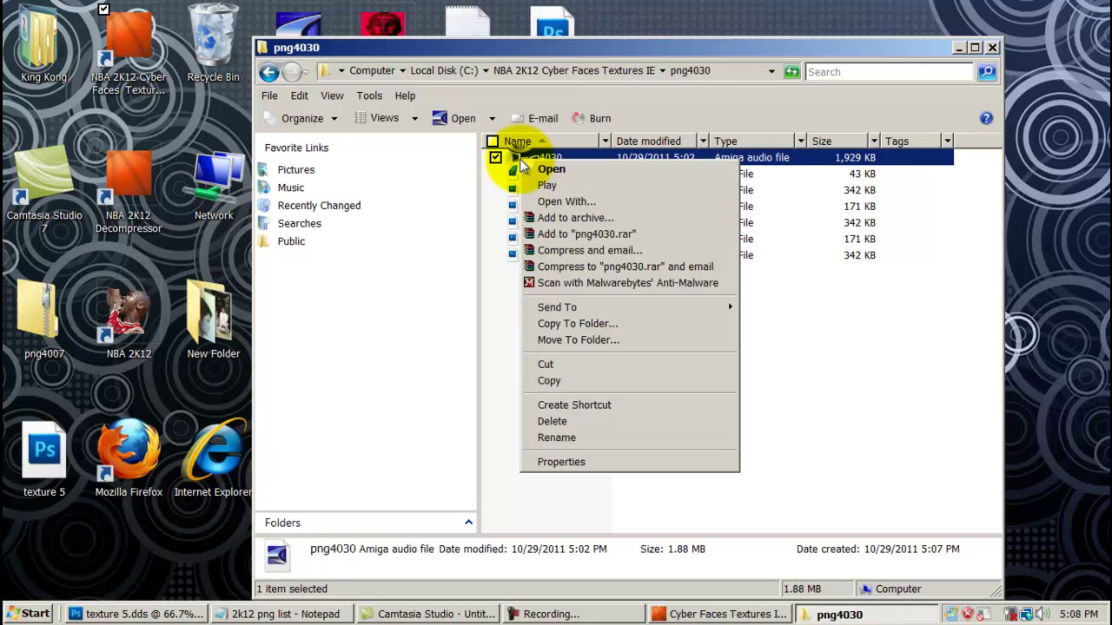
{"action": "left_click", "coordinate": [578, 380]}
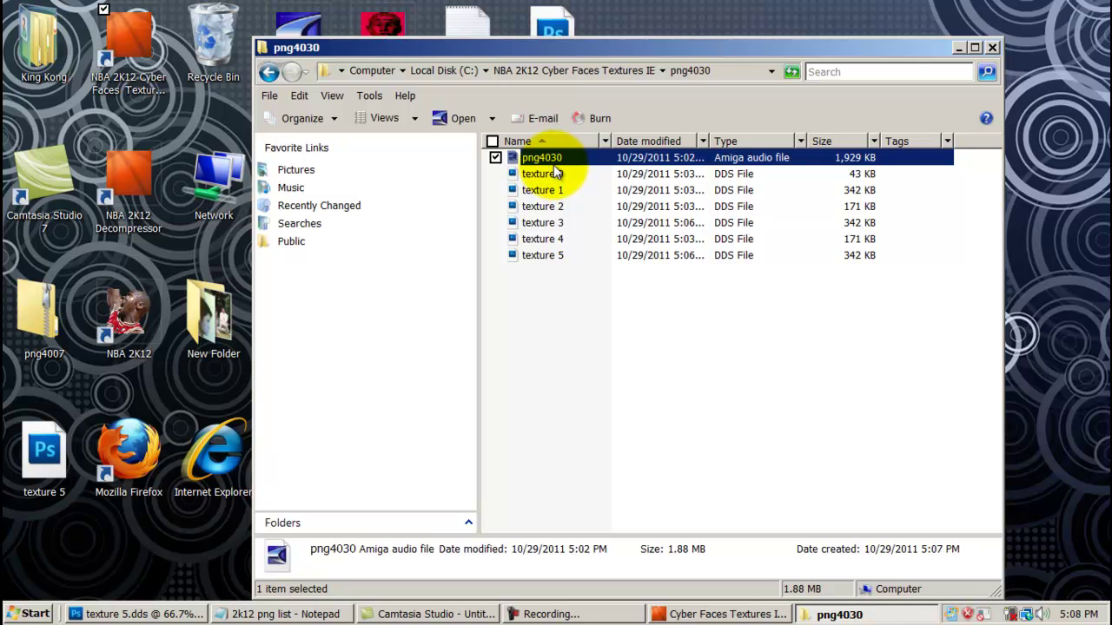
{"action": "right_click", "coordinate": [558, 158]}
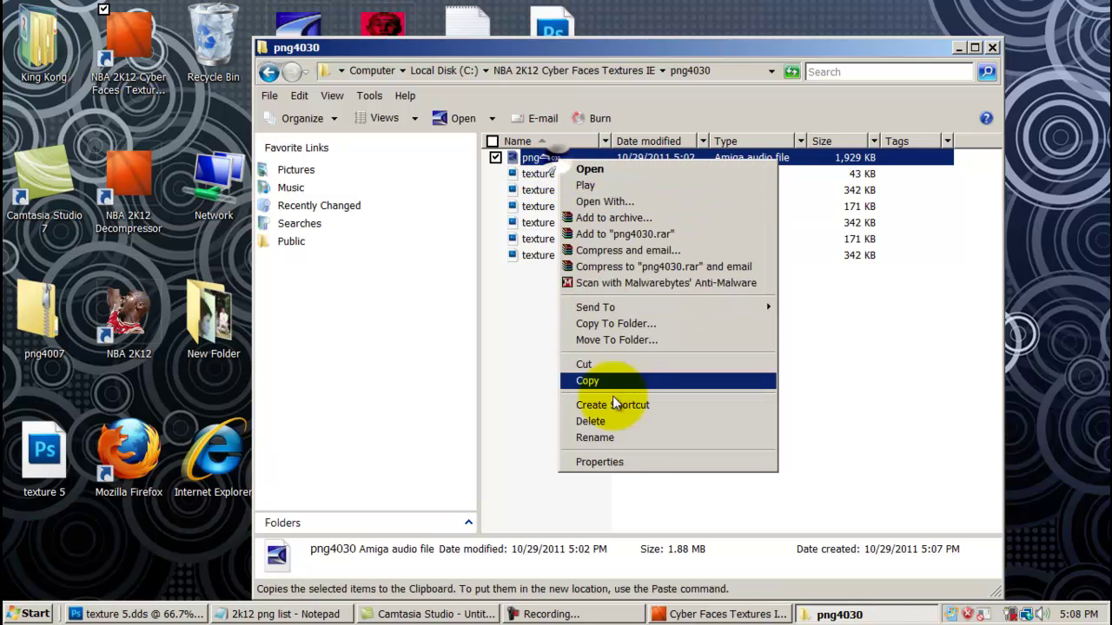
{"action": "left_click", "coordinate": [627, 383]}
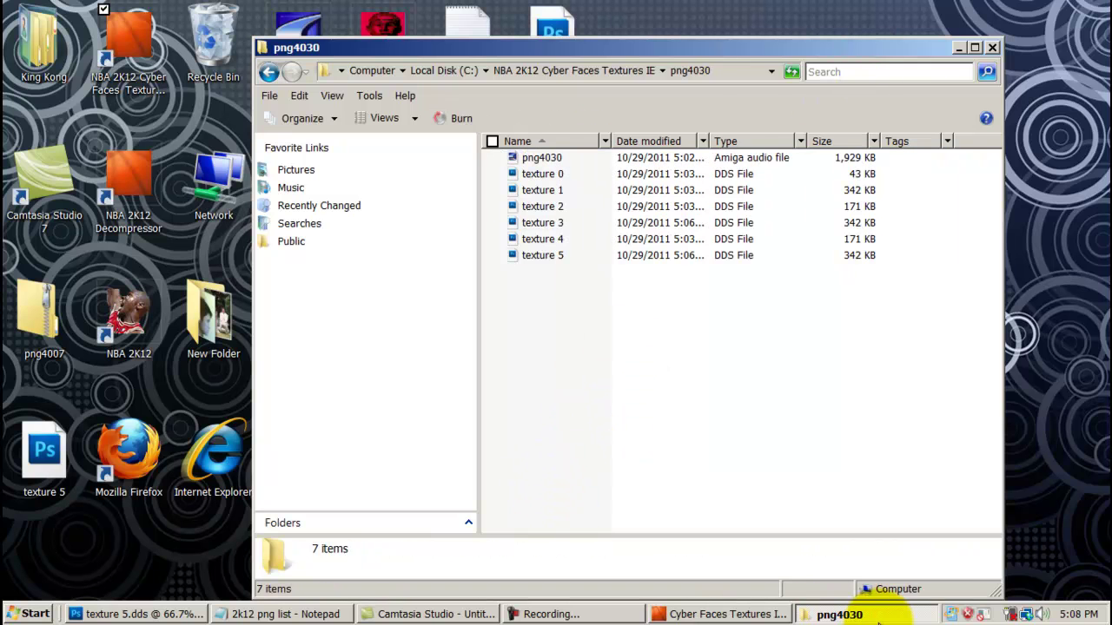
{"action": "left_click", "coordinate": [871, 614]}
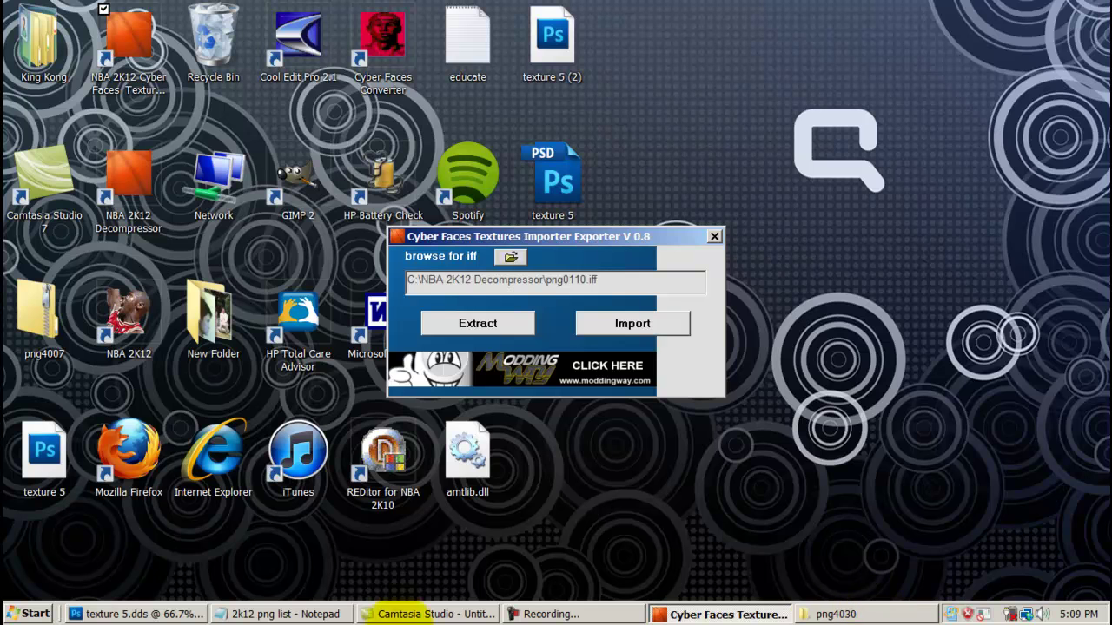
Open the NBA 2K12 install folder from its shortcut and paste png4030 there, granting administrator permission
{"action": "right_click", "coordinate": [114, 326]}
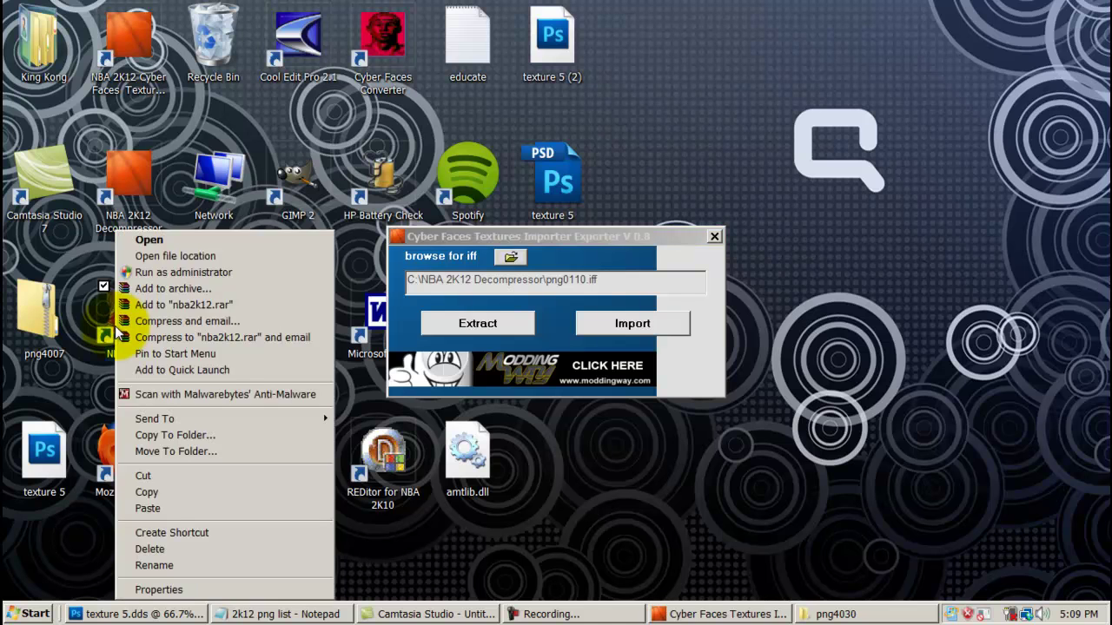
{"action": "left_click", "coordinate": [176, 254]}
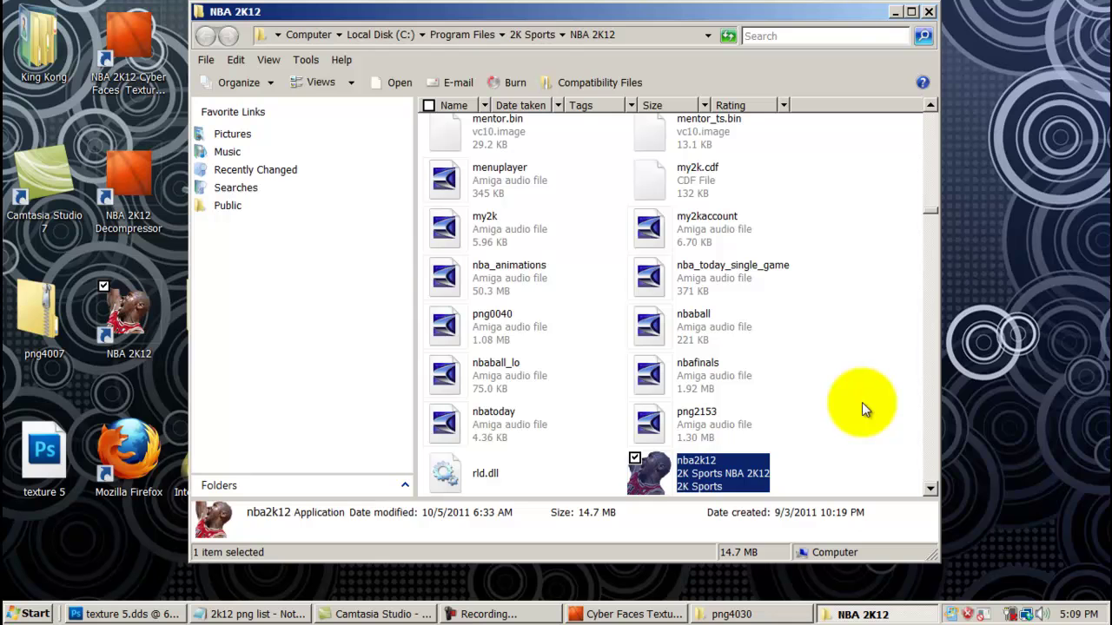
{"action": "right_click", "coordinate": [864, 373]}
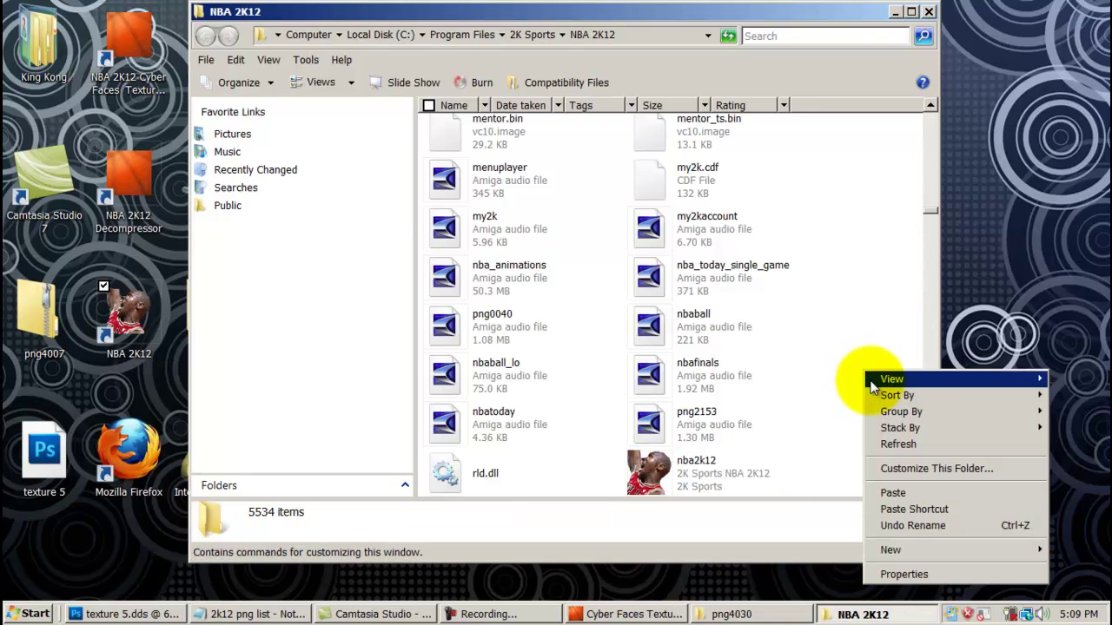
{"action": "left_click", "coordinate": [890, 493]}
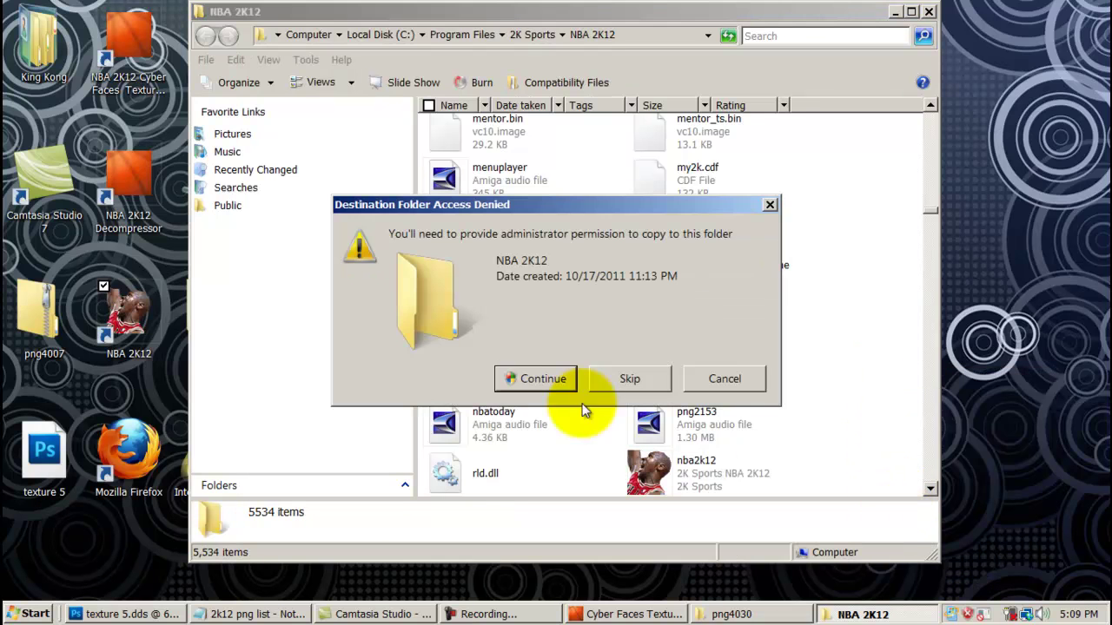
{"action": "left_click", "coordinate": [522, 379]}
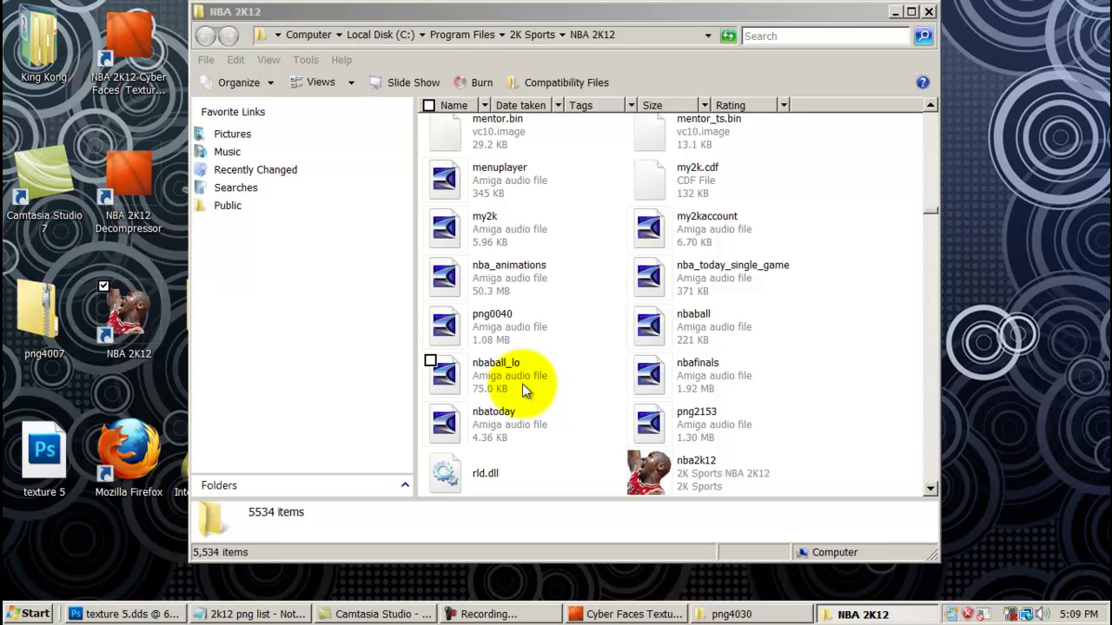